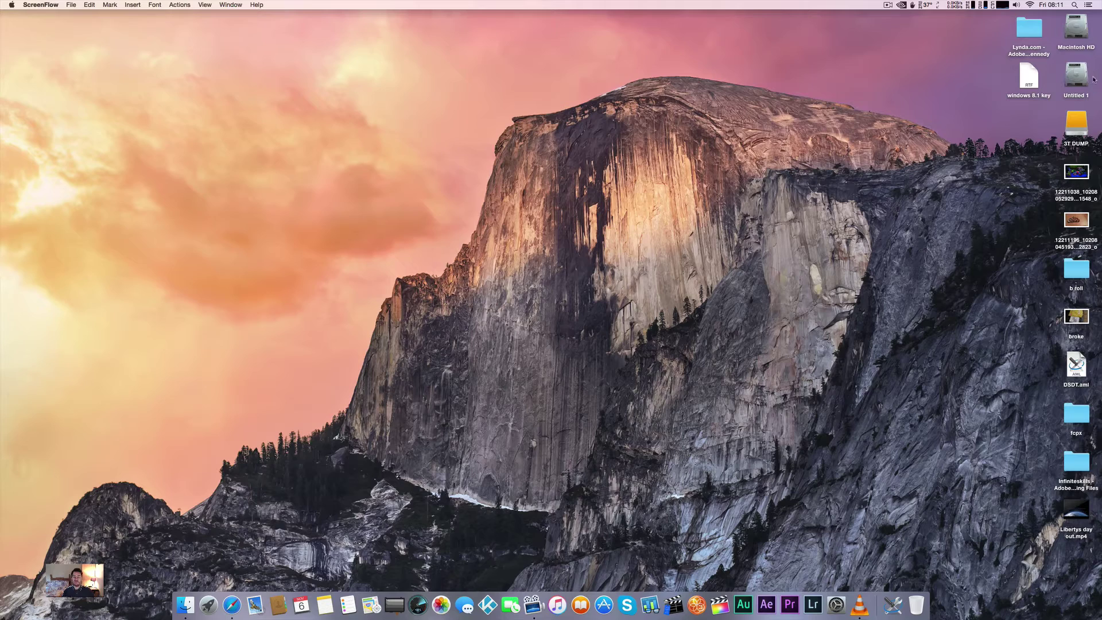
pyautogui.click(1076, 73)
pyautogui.rightClick(1080, 70)
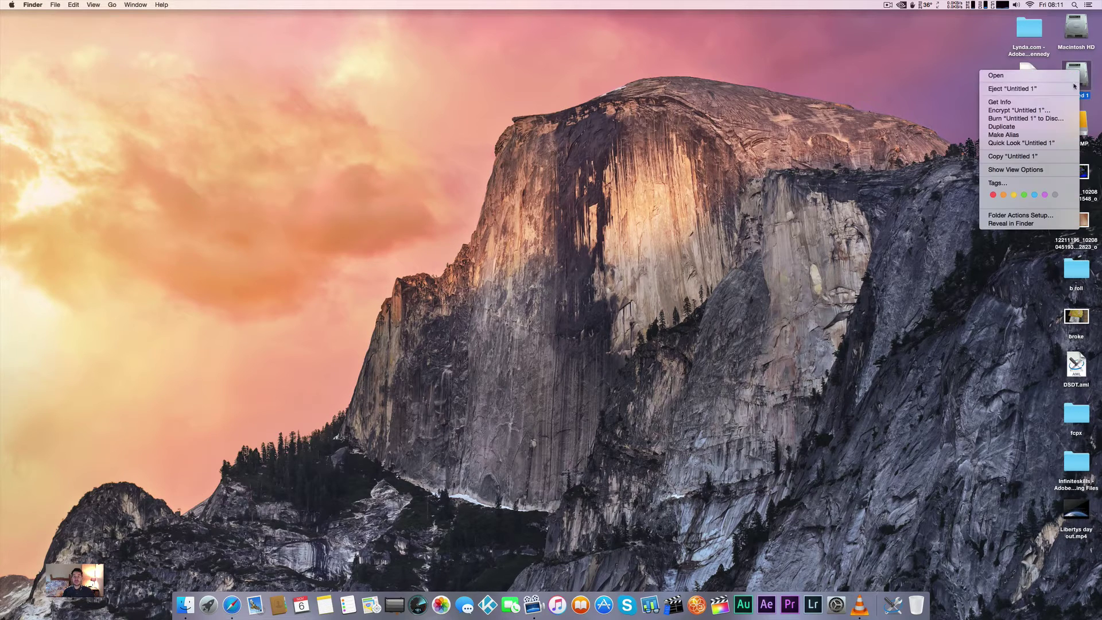
pyautogui.click(532, 108)
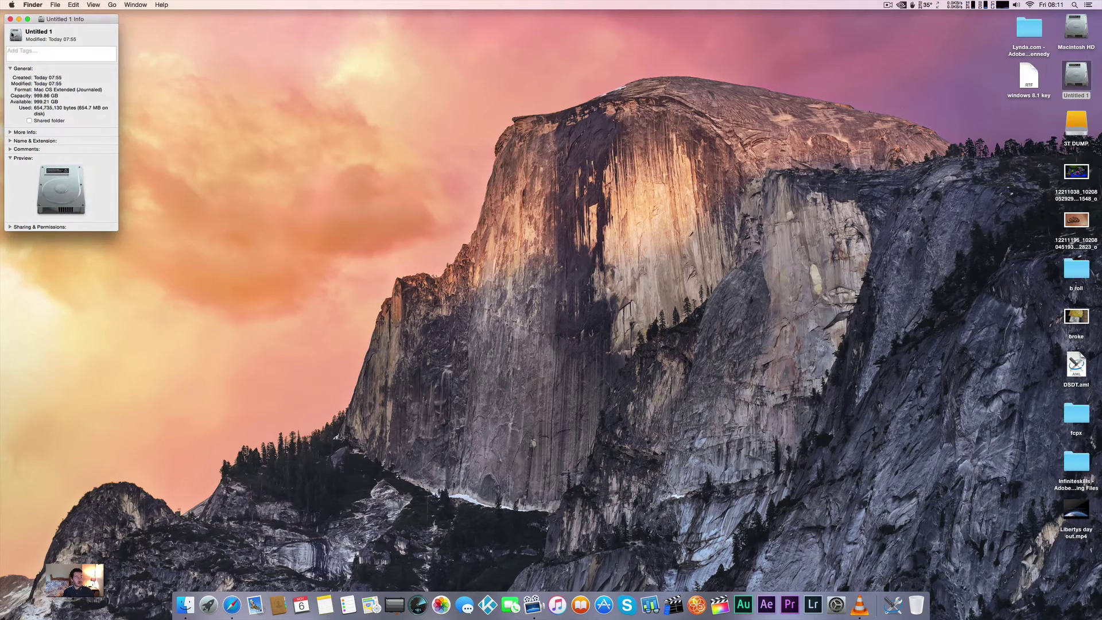
pyautogui.click(10, 19)
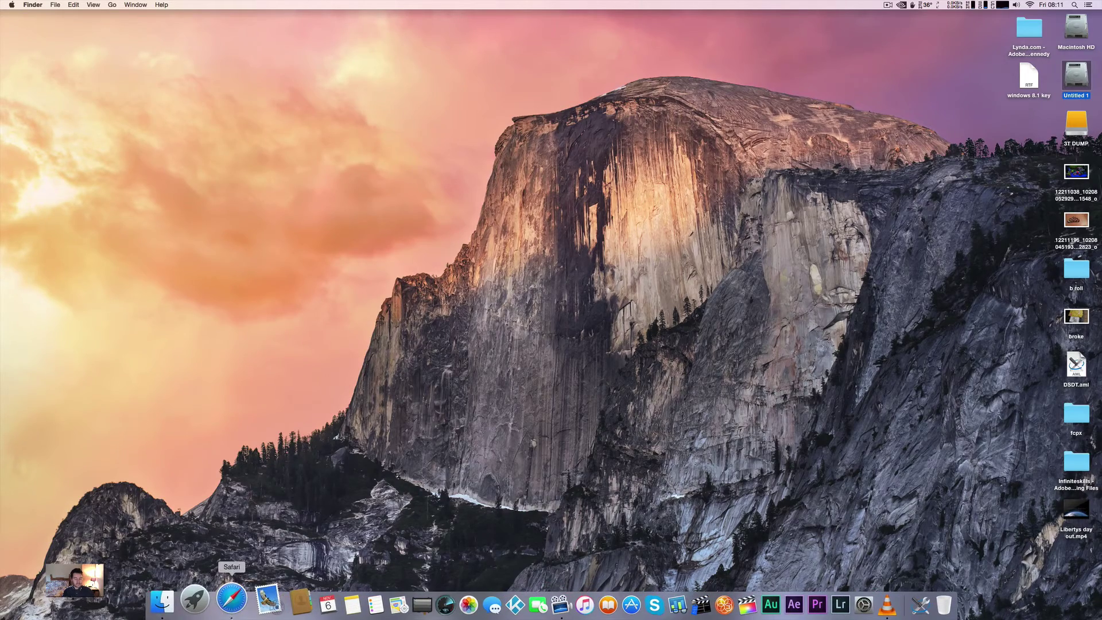
pyautogui.click(231, 600)
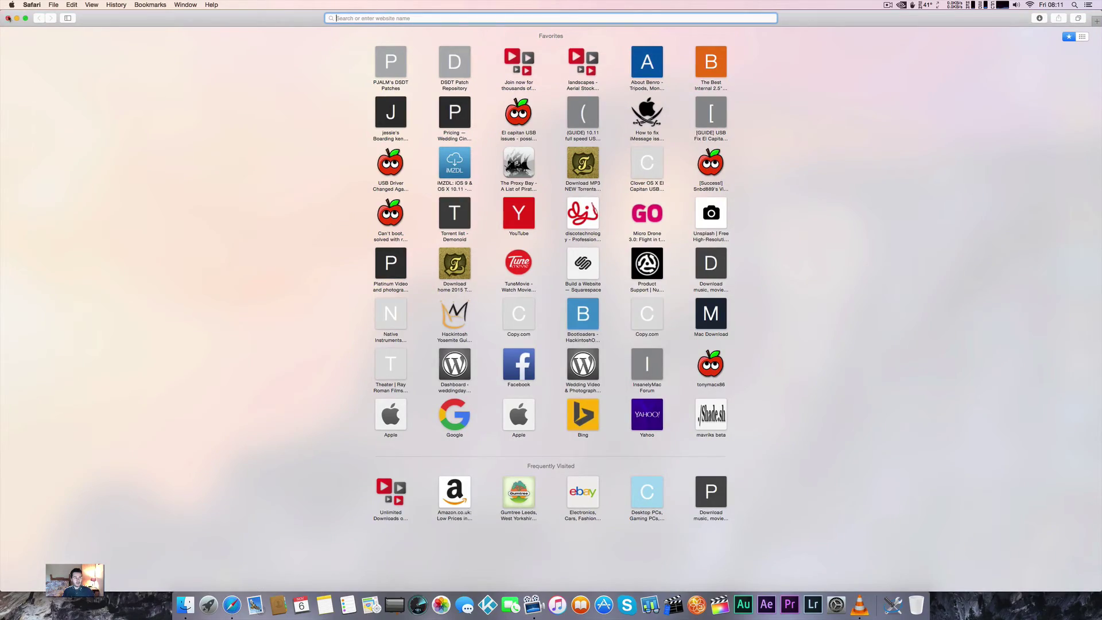
pyautogui.click(9, 18)
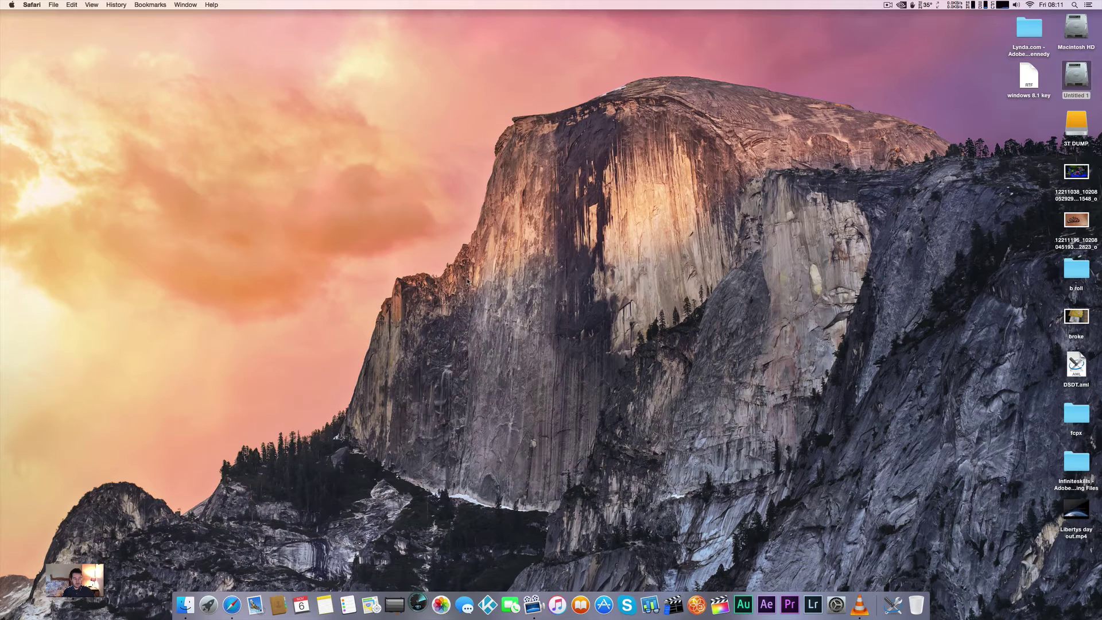
# Step: Target the Untitled 1 drive and run a speed test: 168.7 MB/s write, 207.1 MB/s read
pyautogui.click(546, 231)
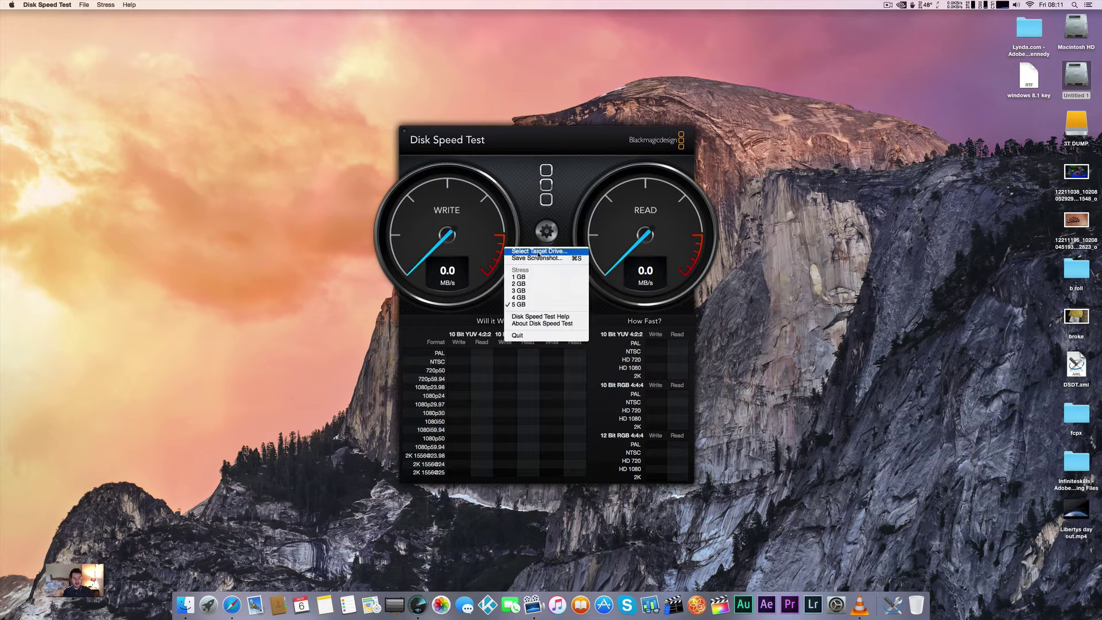
pyautogui.click(539, 251)
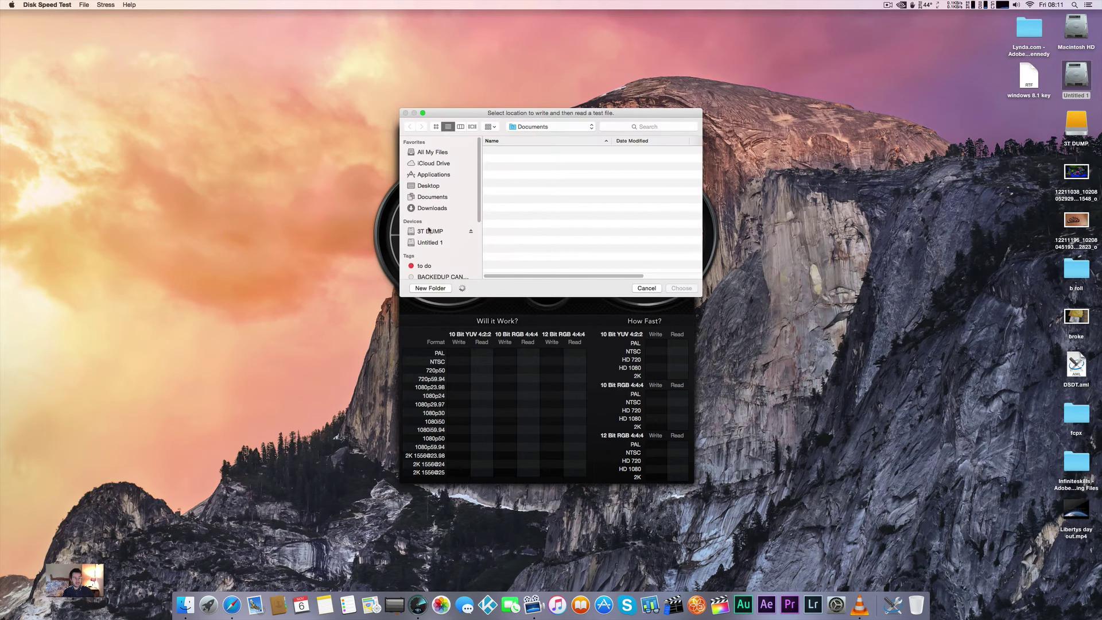
pyautogui.click(430, 242)
pyautogui.click(682, 288)
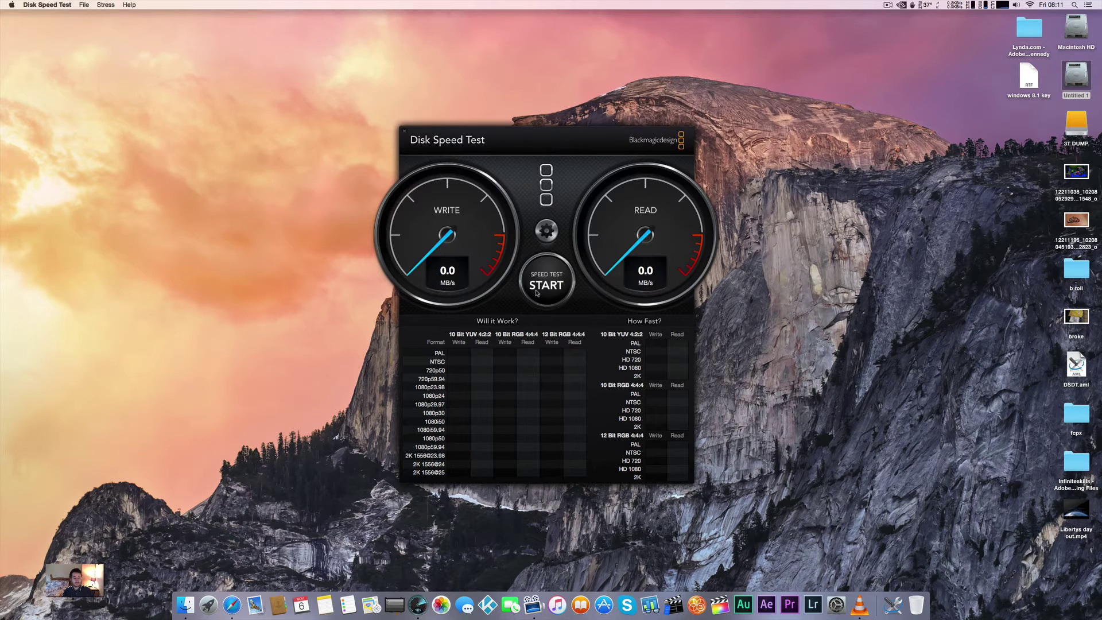
pyautogui.click(538, 291)
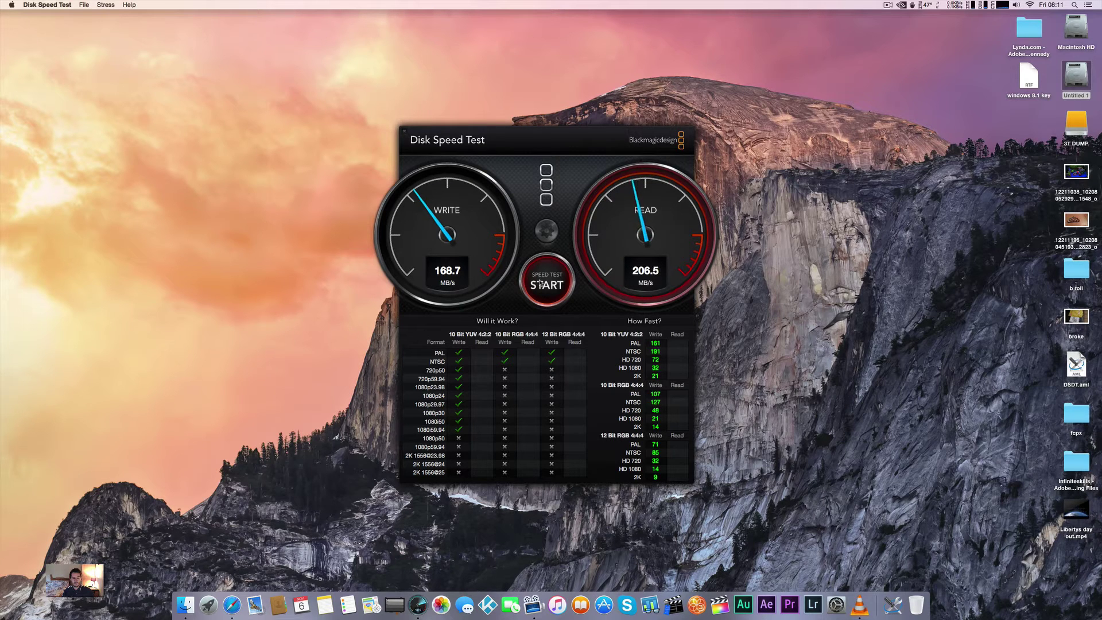
pyautogui.click(539, 283)
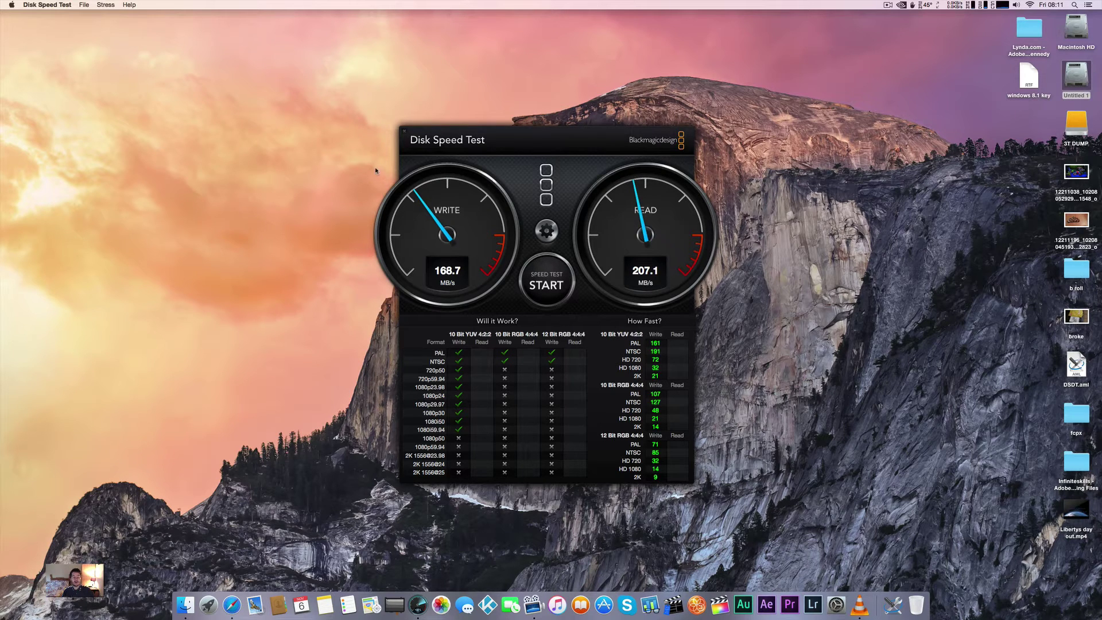
pyautogui.click(405, 134)
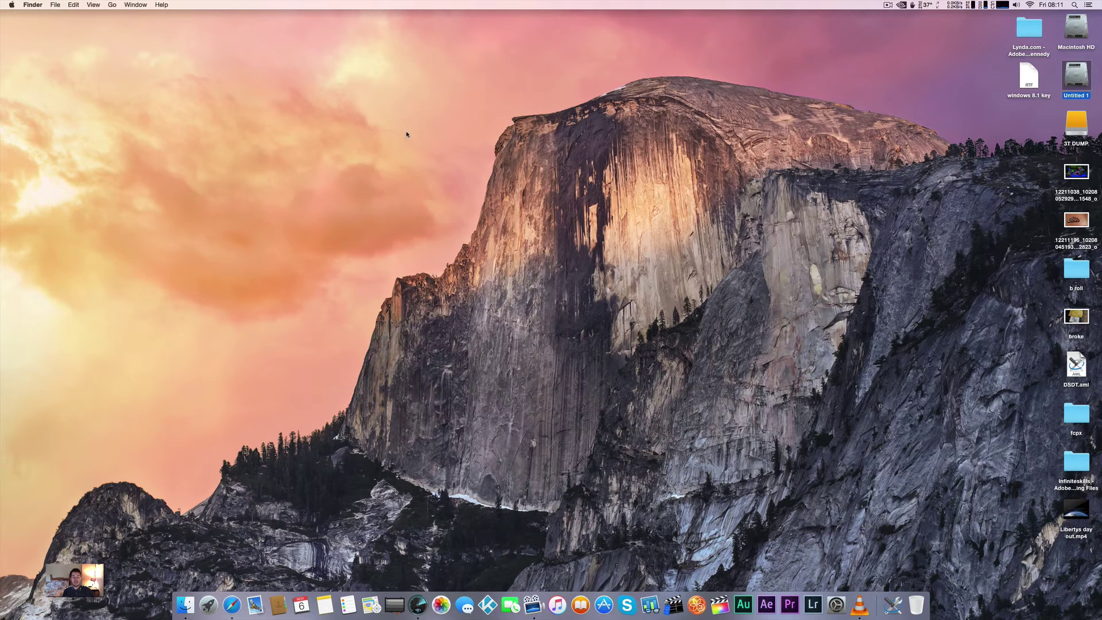
pyautogui.click(426, 180)
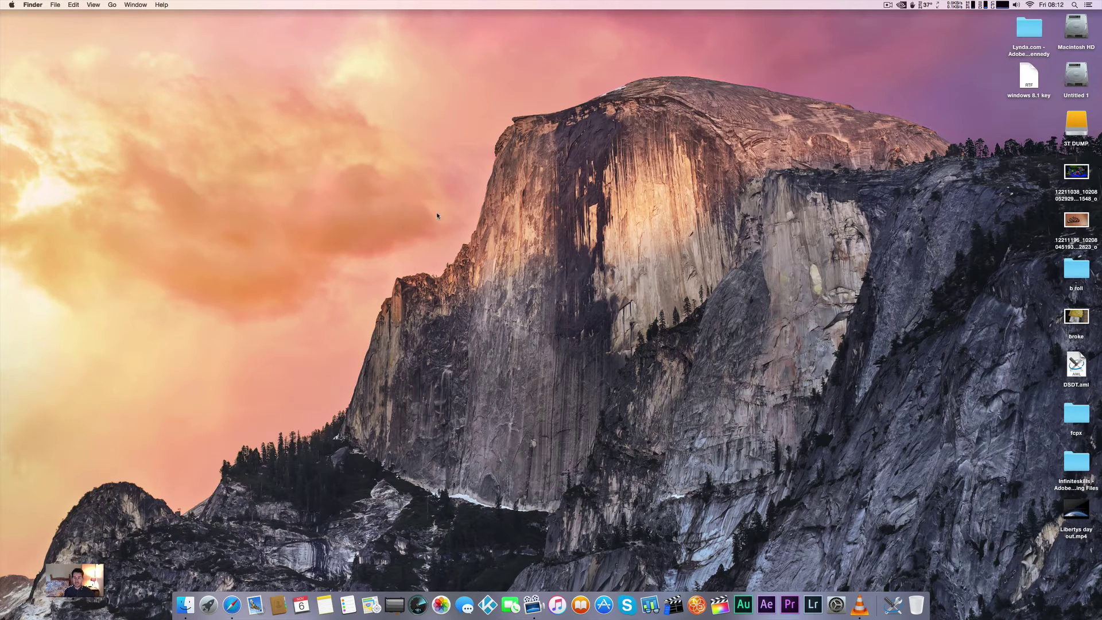
# Step: Launch Disk Utility via a Spotlight search for 'disk' and nudge its window right
pyautogui.click(1073, 6)
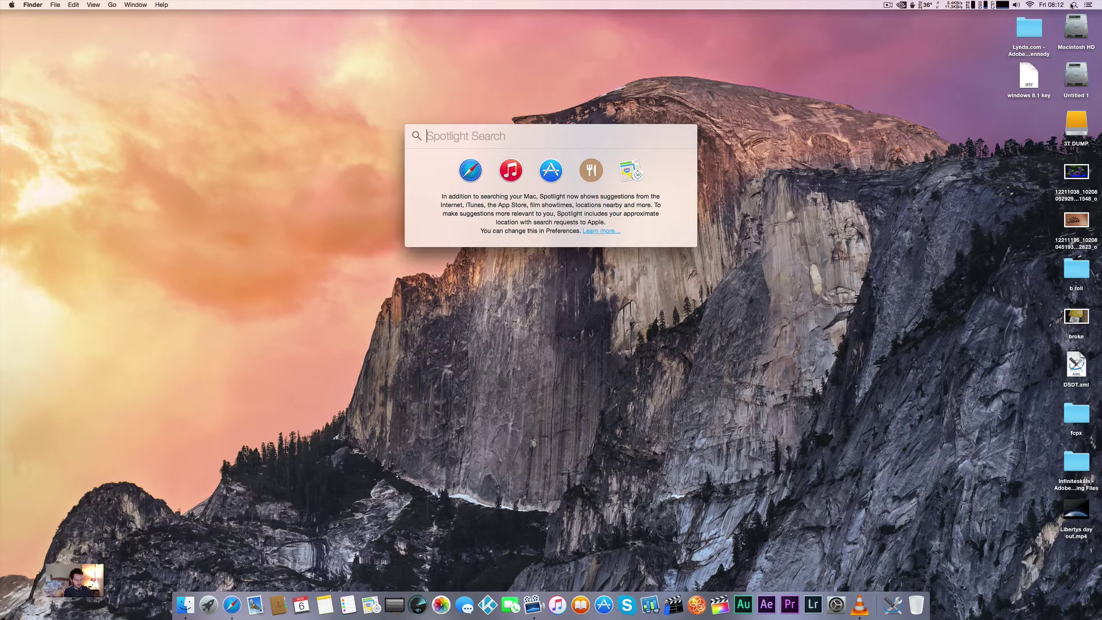
pyautogui.write('dis')
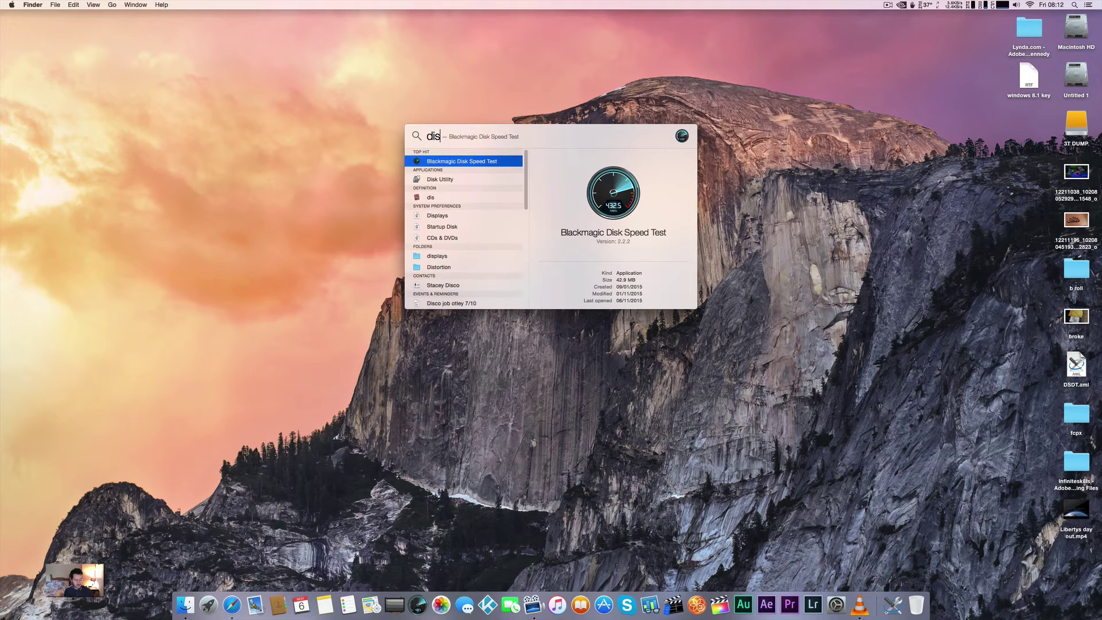
pyautogui.write('k')
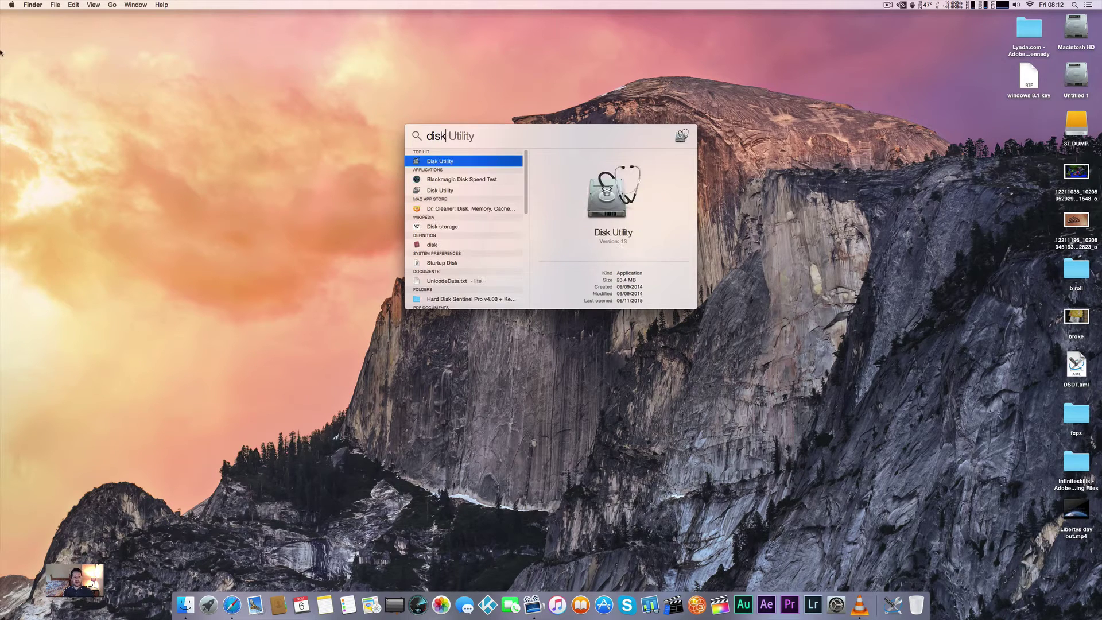
pyautogui.click(440, 162)
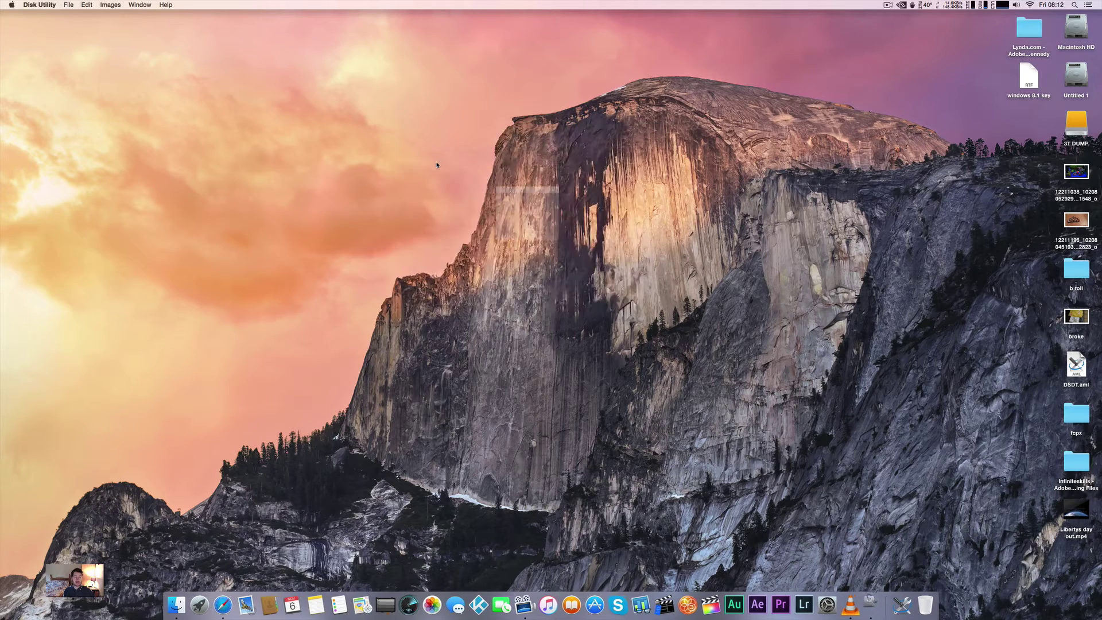
pyautogui.moveTo(612, 98); pyautogui.dragTo(678, 107)
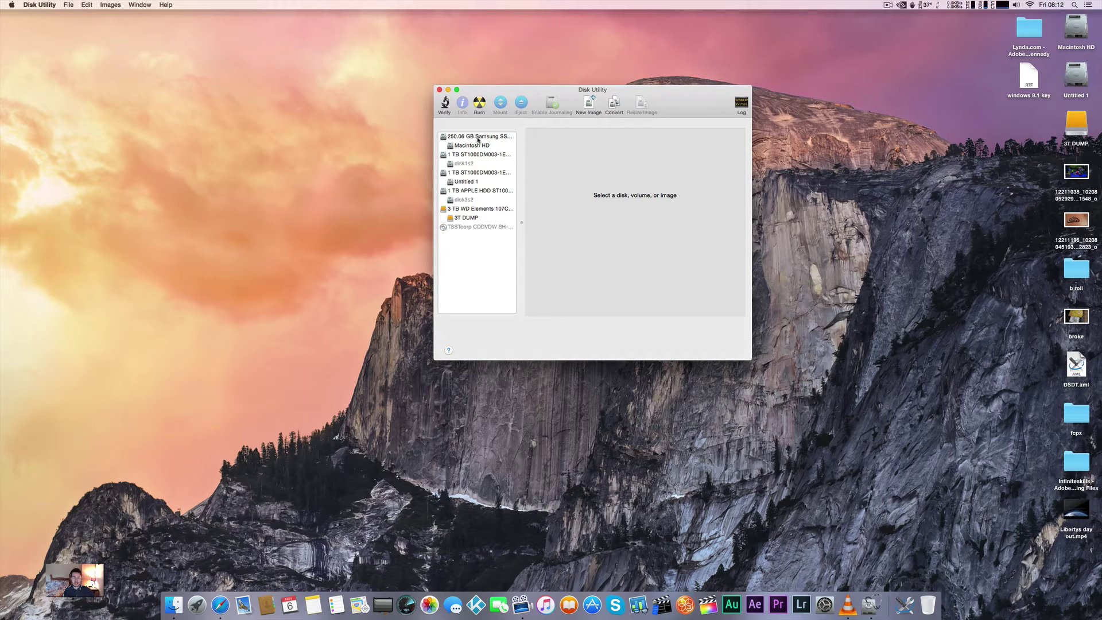
# Step: Add the two 1 TB ST1000DM003 drives to a new RAID set, then remove the stray disk2 member
pyautogui.click(475, 155)
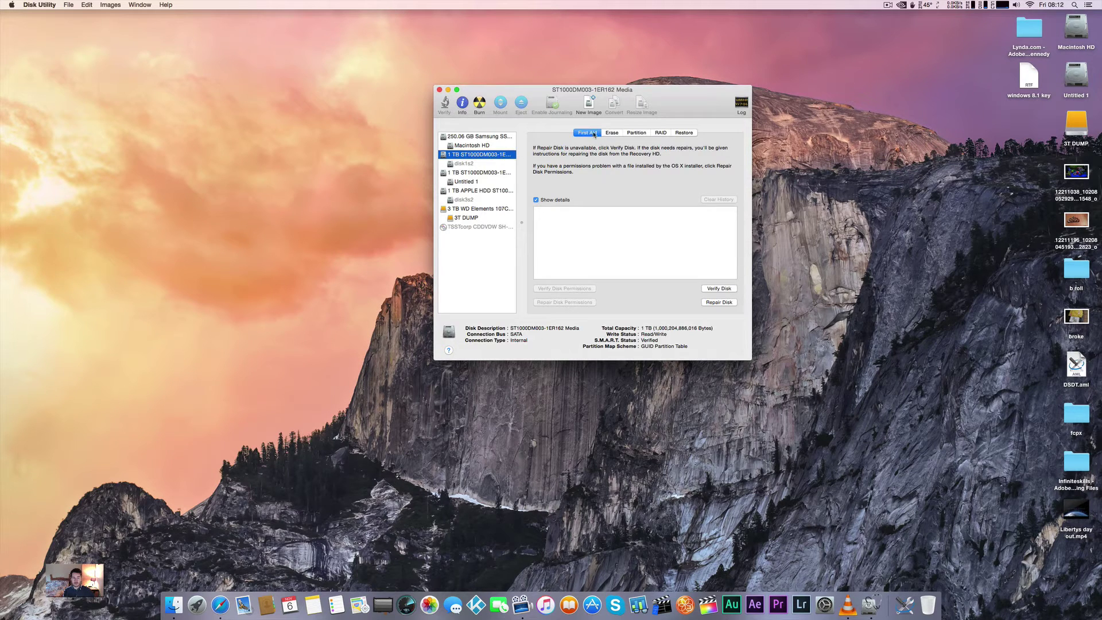
pyautogui.click(660, 133)
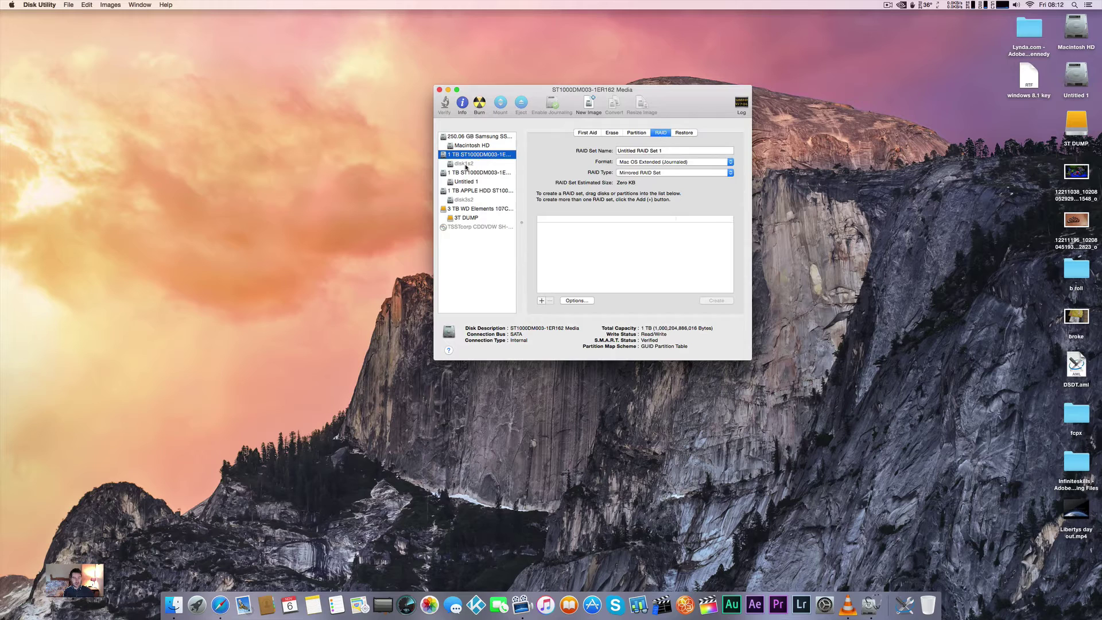
pyautogui.moveTo(477, 155); pyautogui.dragTo(589, 238)
pyautogui.moveTo(468, 174); pyautogui.dragTo(588, 253)
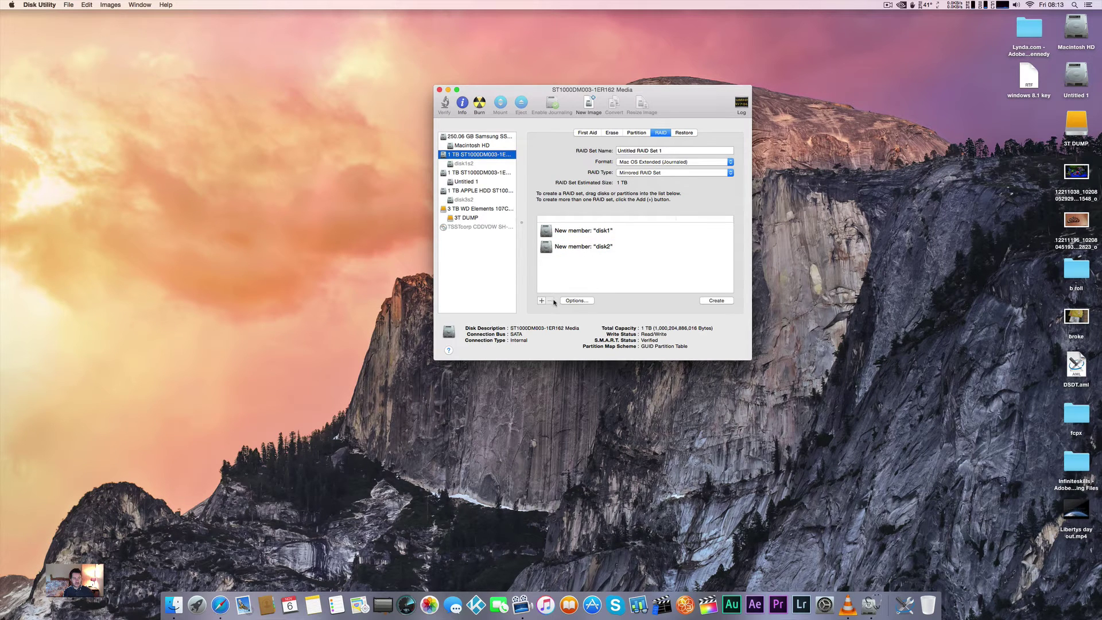
pyautogui.click(565, 249)
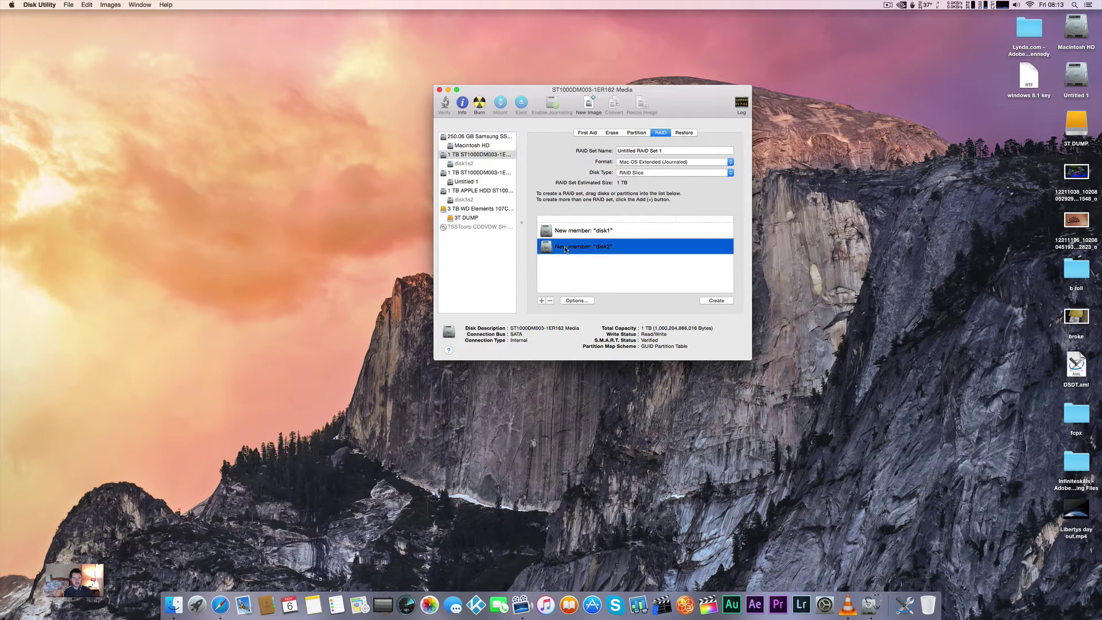
pyautogui.click(549, 300)
# Step: Re-add the 1 TB drives, remove disk2 again, and check the remaining disk1 and disk3 members
pyautogui.click(467, 156)
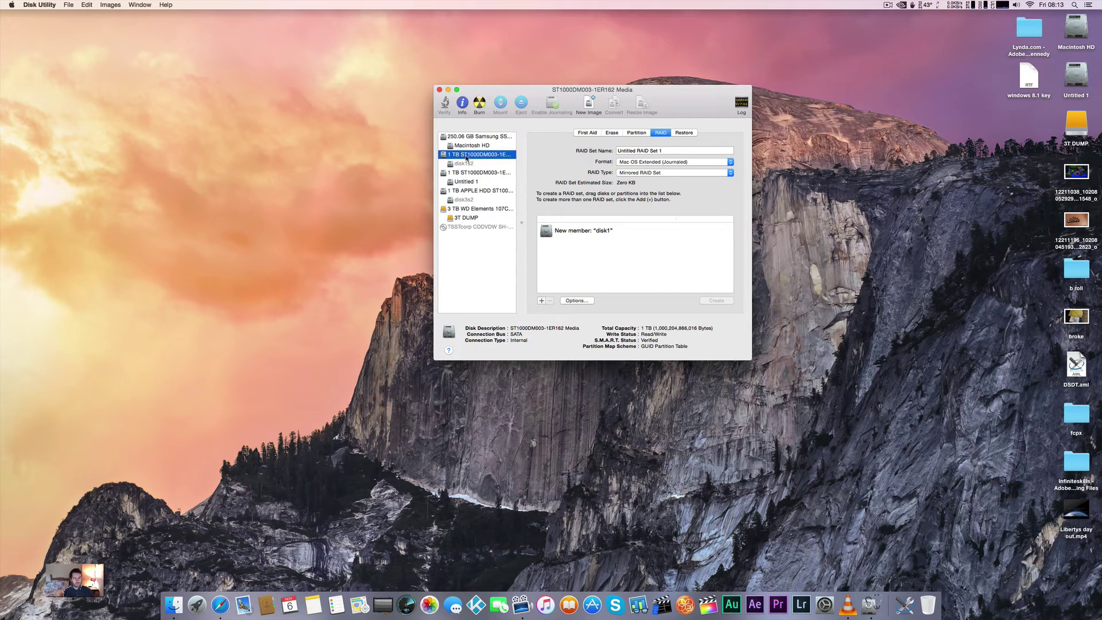
pyautogui.moveTo(462, 192); pyautogui.dragTo(583, 270)
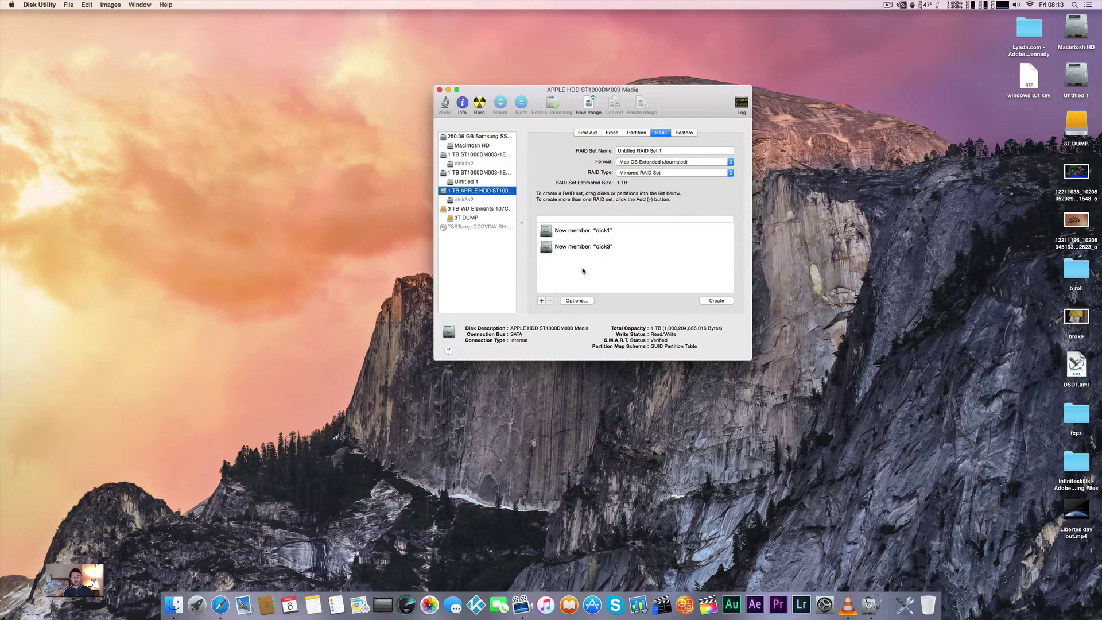
pyautogui.click(456, 174)
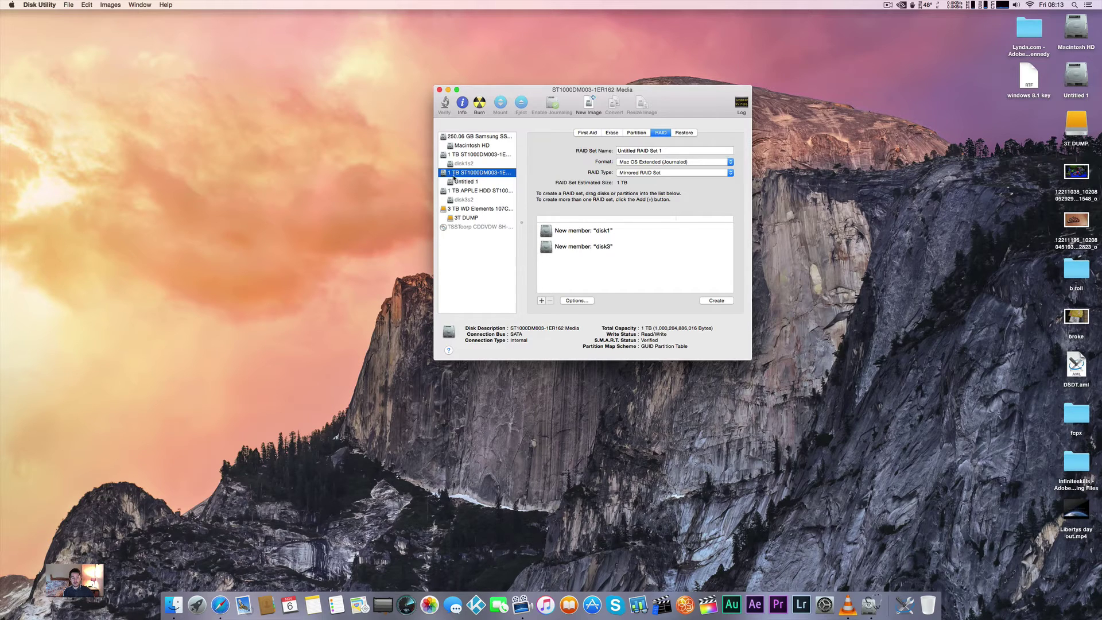
pyautogui.moveTo(449, 174); pyautogui.dragTo(566, 261)
pyautogui.click(552, 265)
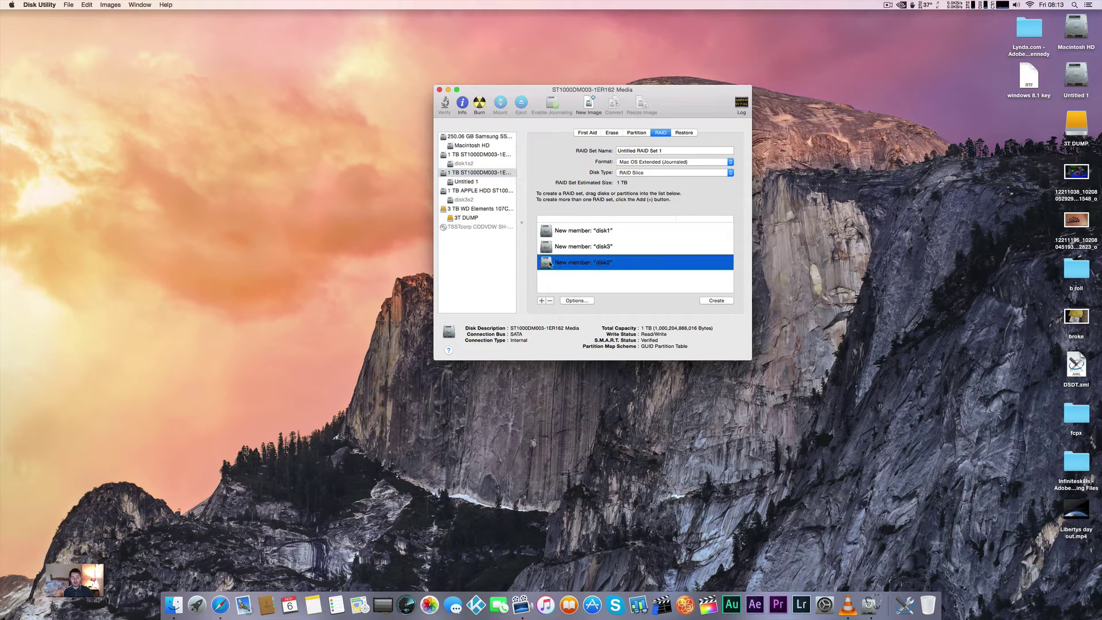
pyautogui.click(550, 301)
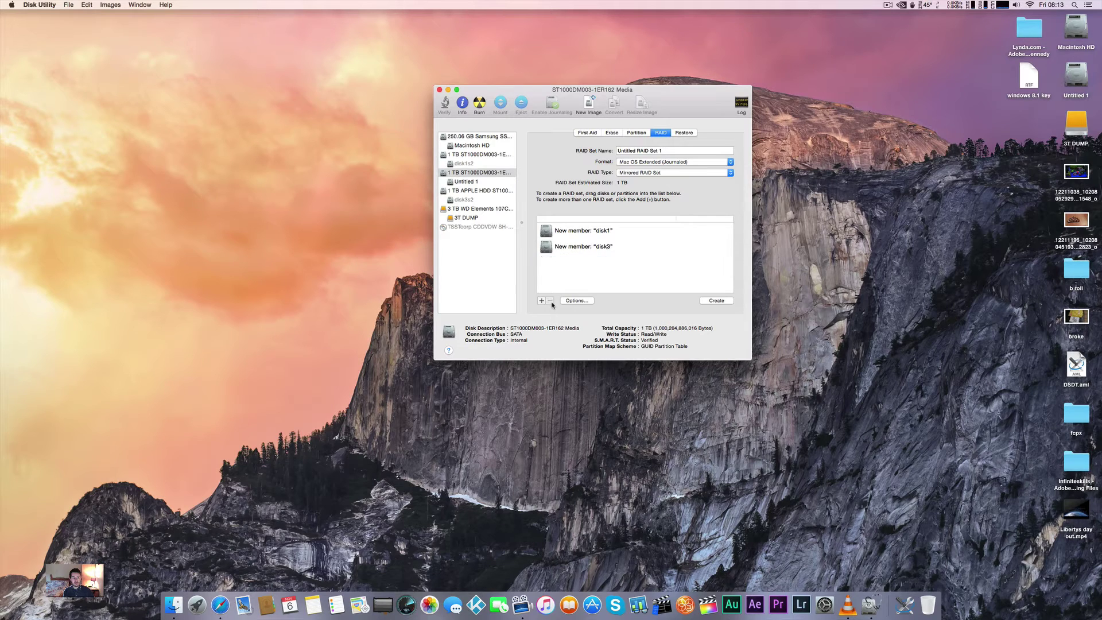
pyautogui.click(564, 232)
pyautogui.click(566, 248)
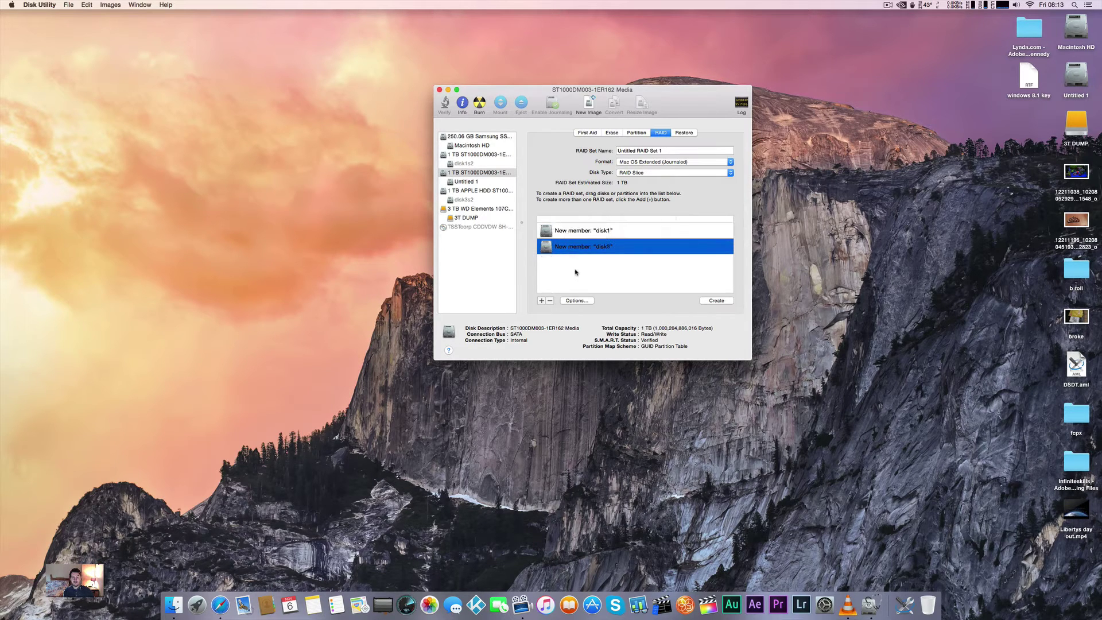
pyautogui.click(576, 273)
pyautogui.click(585, 300)
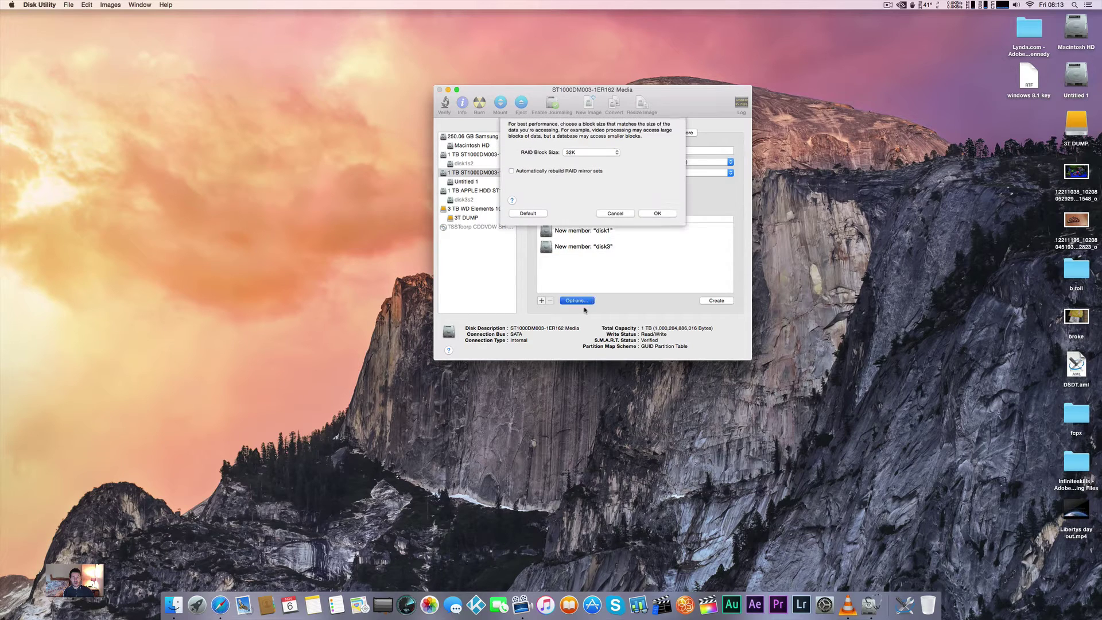
pyautogui.click(573, 161)
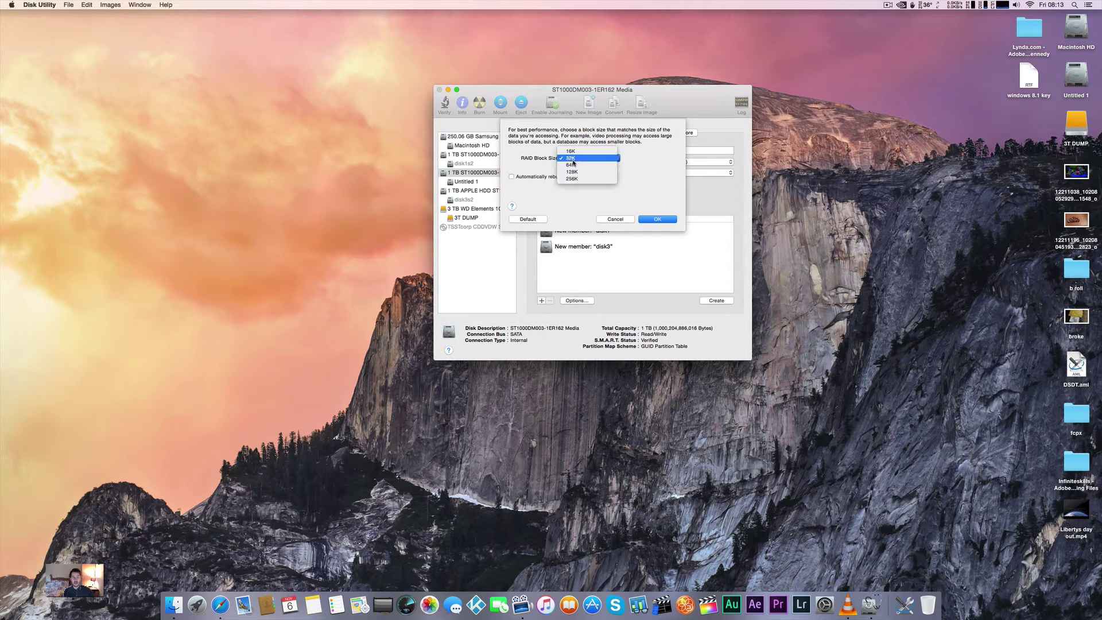
pyautogui.click(663, 171)
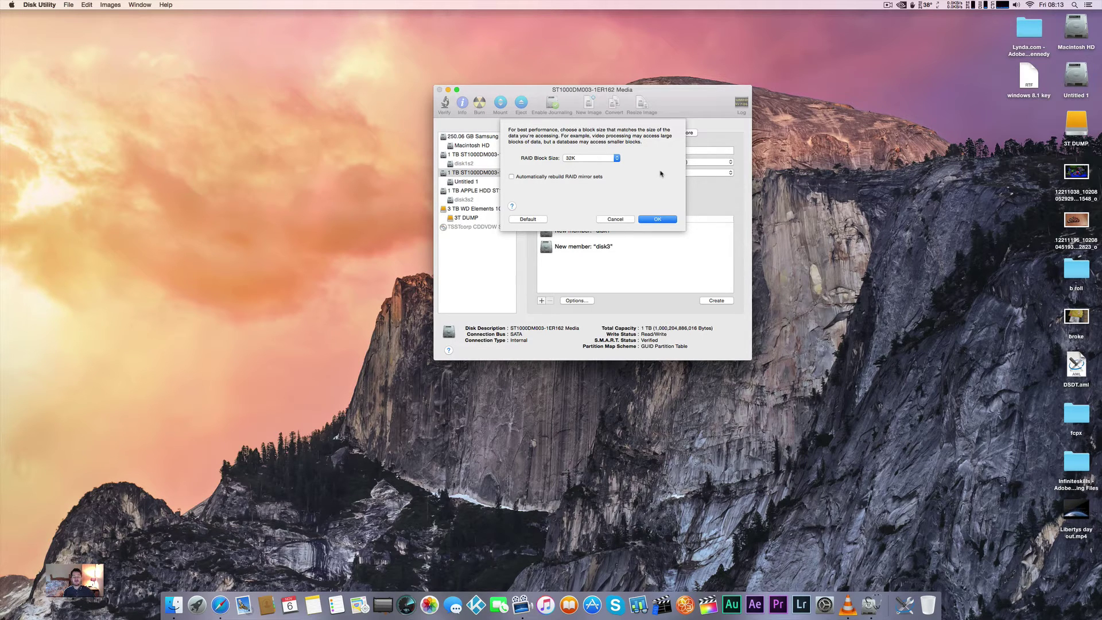
pyautogui.click(607, 159)
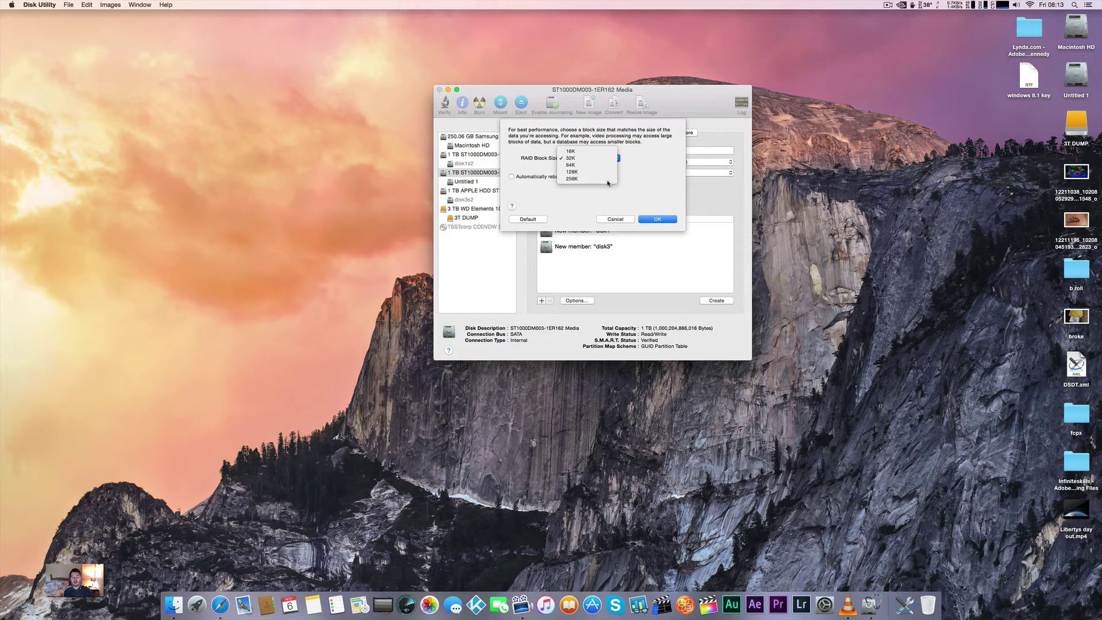
pyautogui.click(650, 200)
pyautogui.click(655, 221)
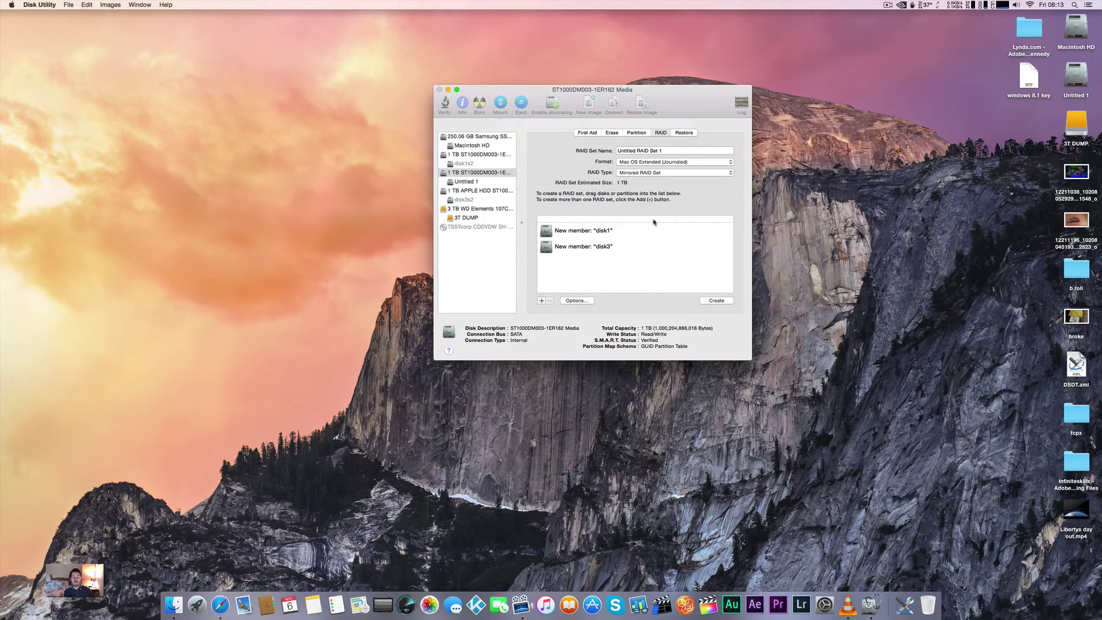
# Step: Make it a Striped RAID Set named 'FCPX RAID' and create it, erasing disk1 and disk3
pyautogui.click(657, 172)
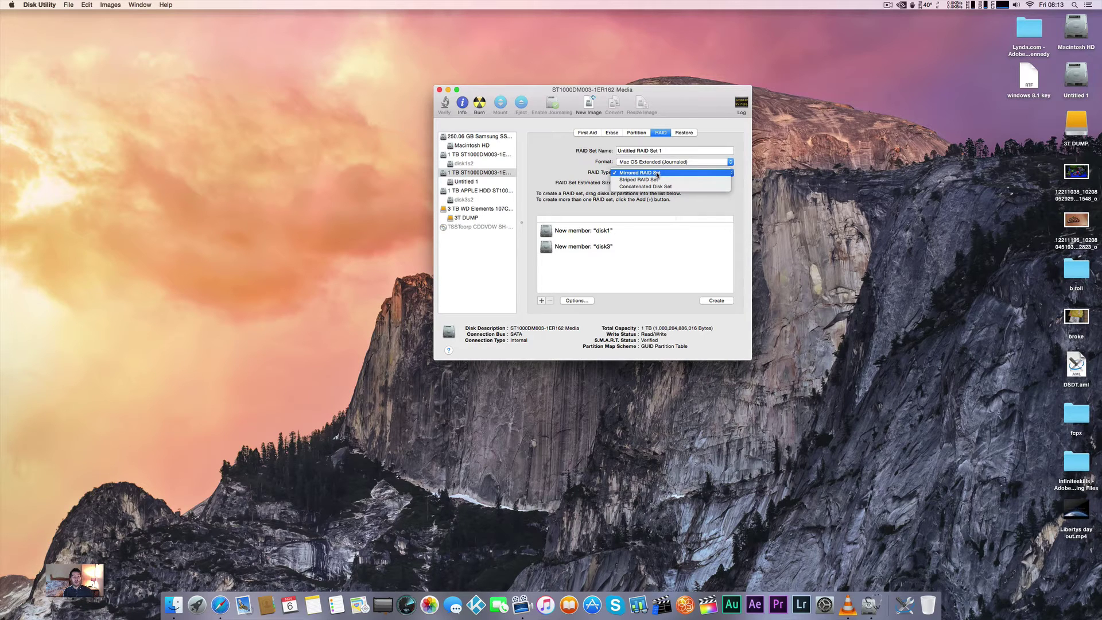
pyautogui.click(659, 181)
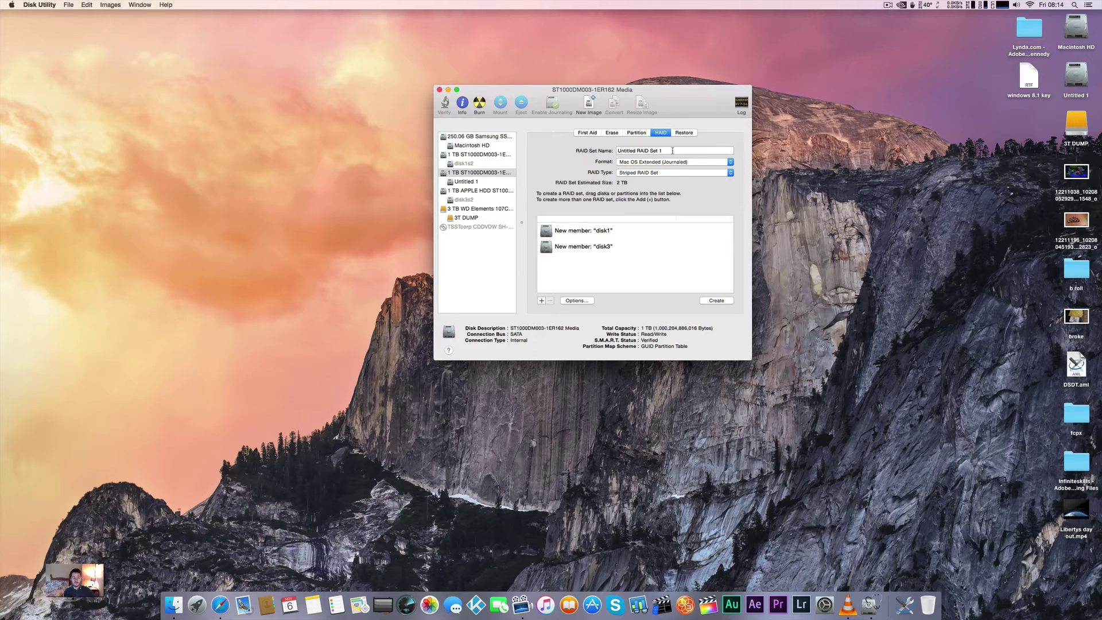
pyautogui.press('Tab')
pyautogui.write('F')
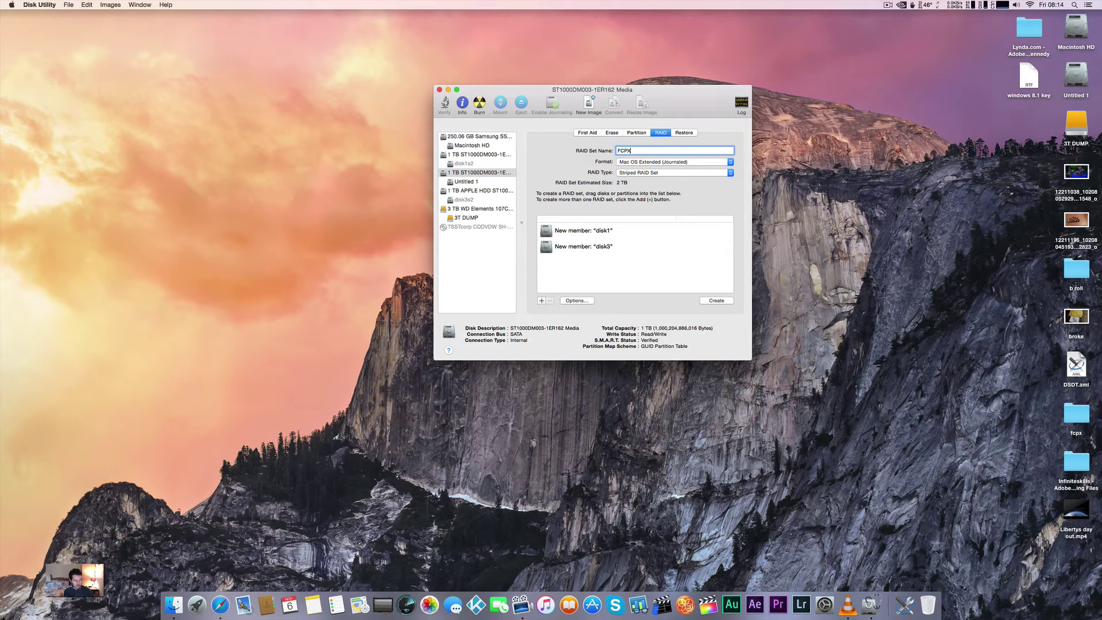
pyautogui.write('CPX RAID')
pyautogui.click(716, 300)
pyautogui.click(652, 195)
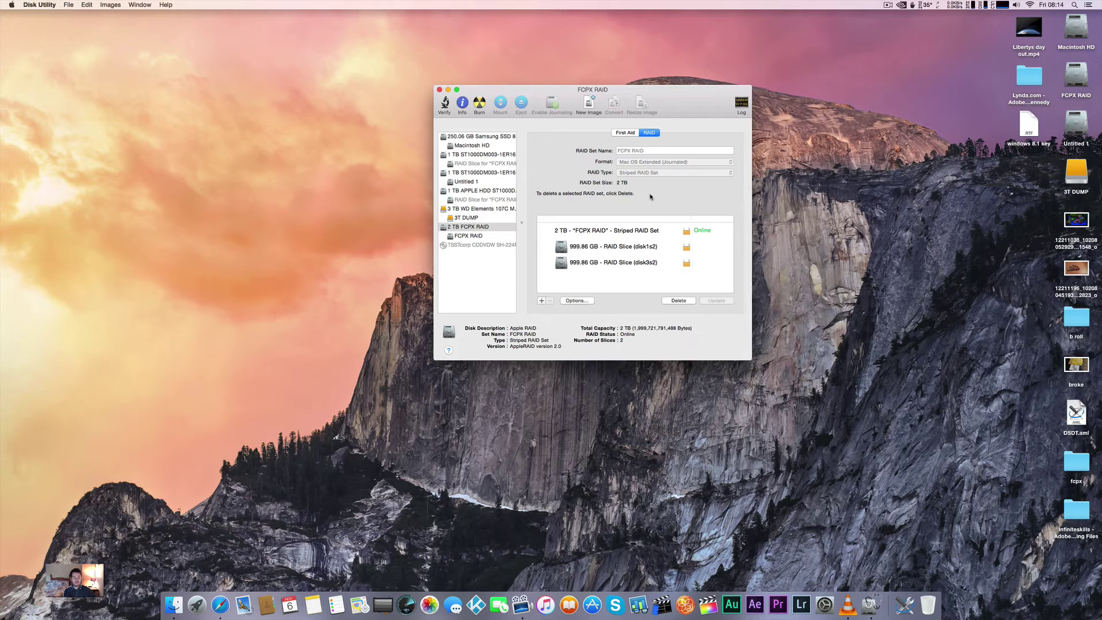
# Step: Quit Disk Utility once the FCPX RAID set is online
pyautogui.click(439, 90)
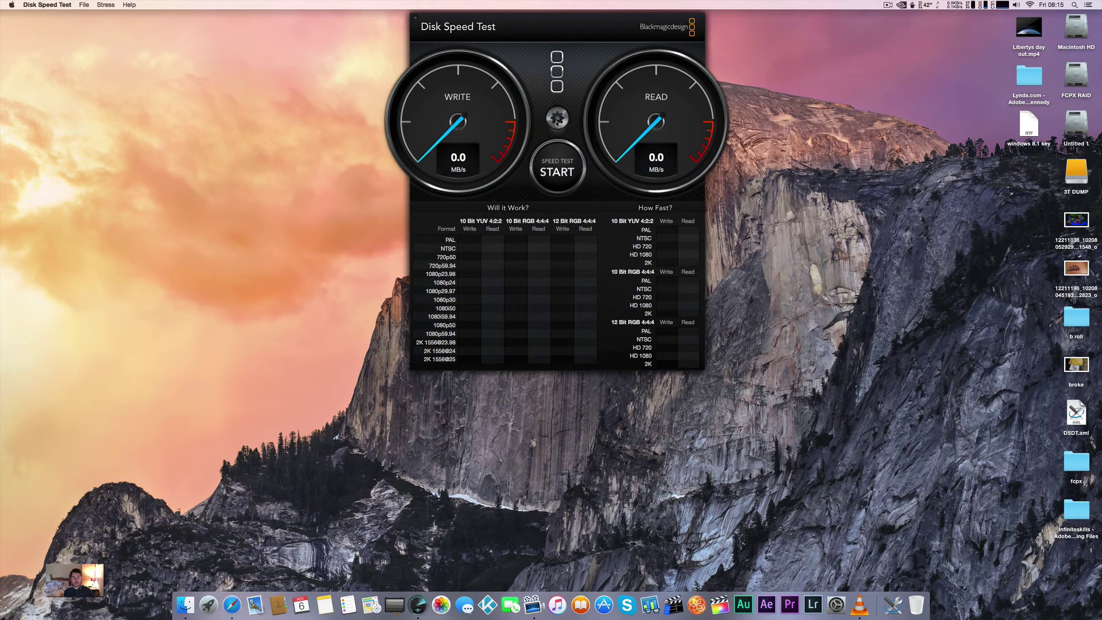
# Step: Target the FCPX RAID volume and benchmark it: 329.6 MB/s write, 365.7 MB/s read
pyautogui.click(557, 118)
pyautogui.click(556, 139)
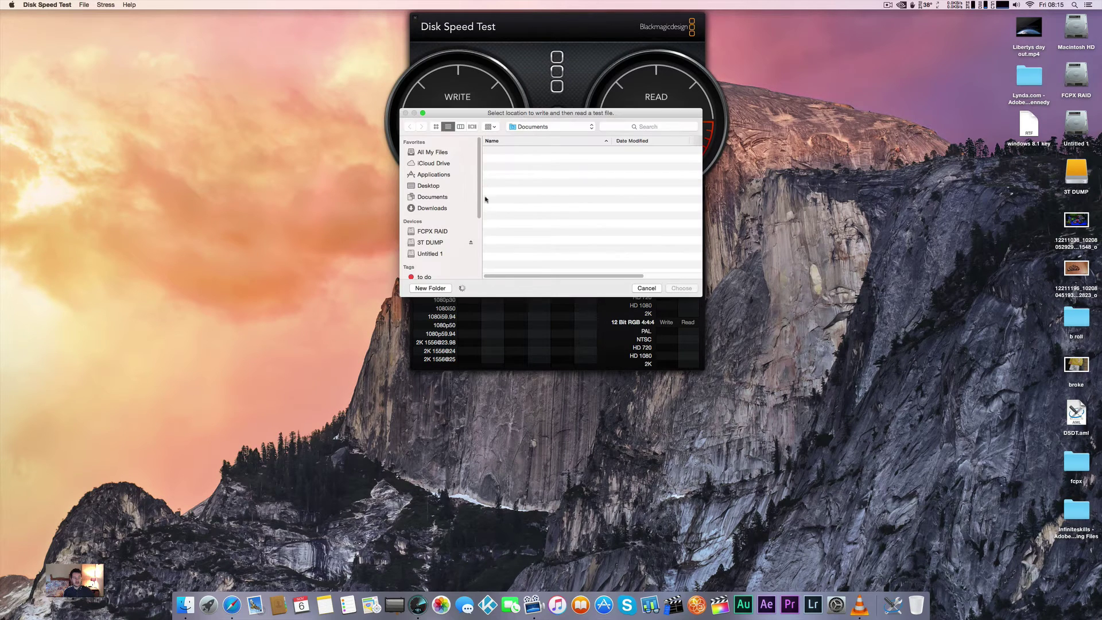
pyautogui.click(430, 232)
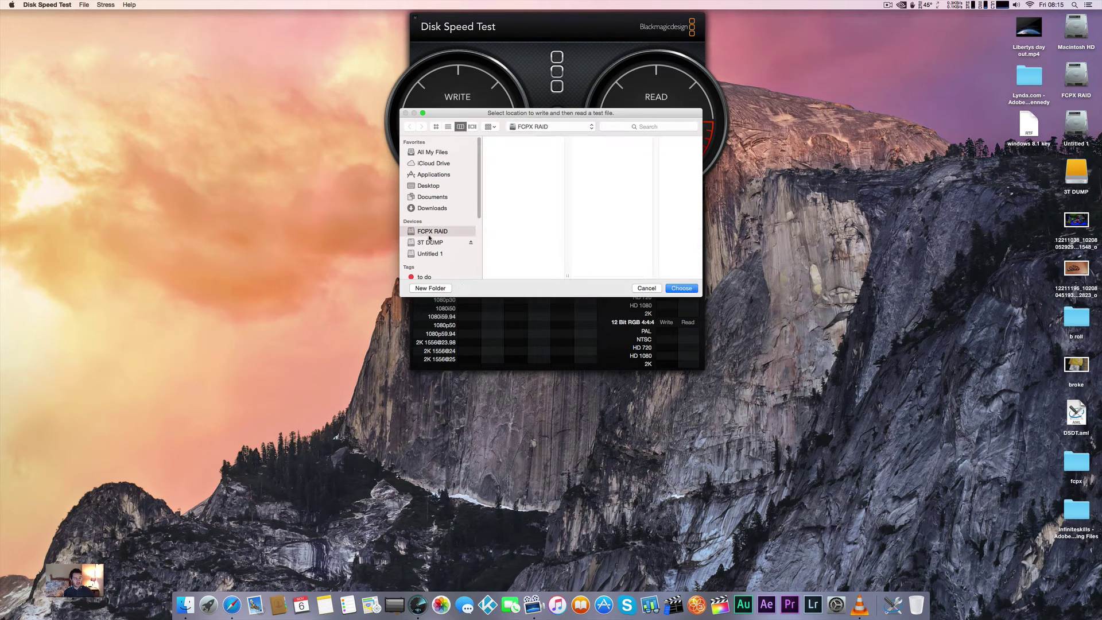
pyautogui.click(684, 289)
pyautogui.click(560, 171)
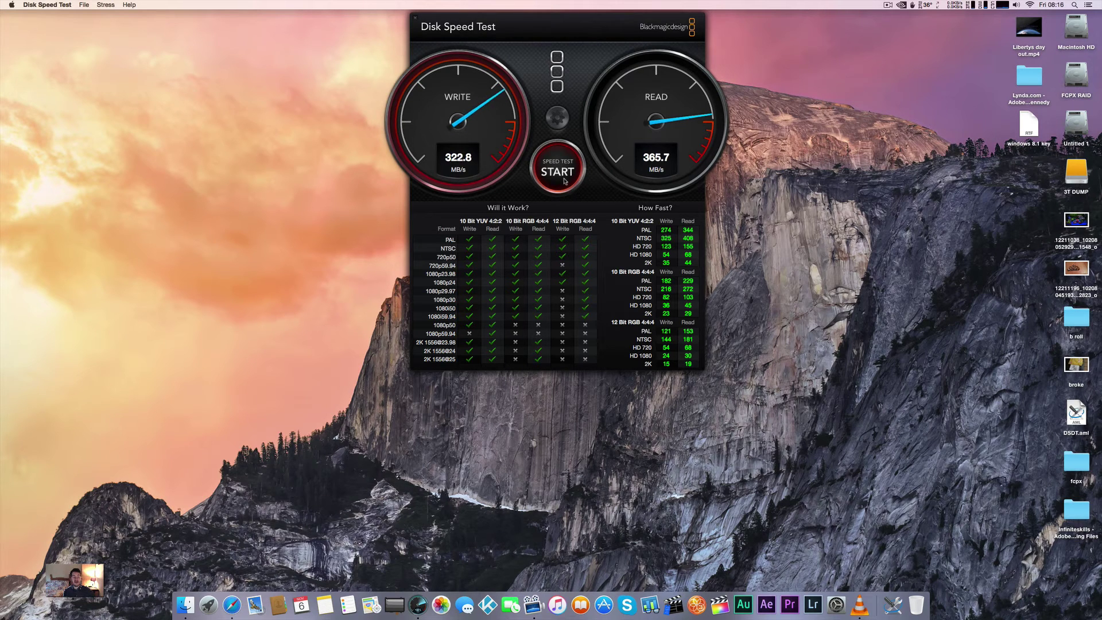
pyautogui.click(565, 181)
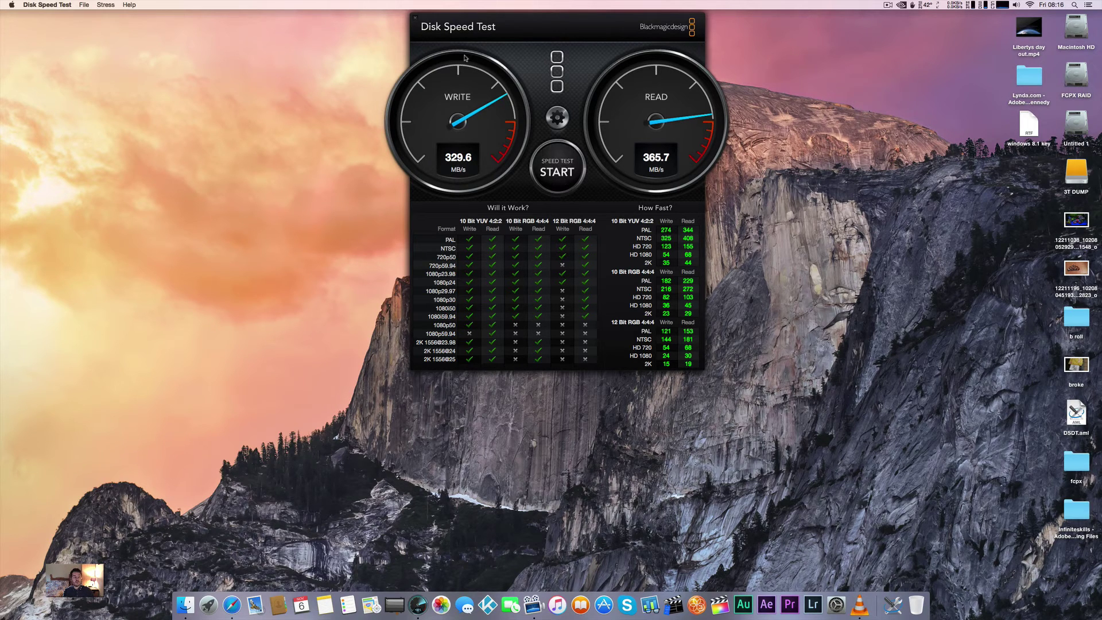
pyautogui.click(415, 17)
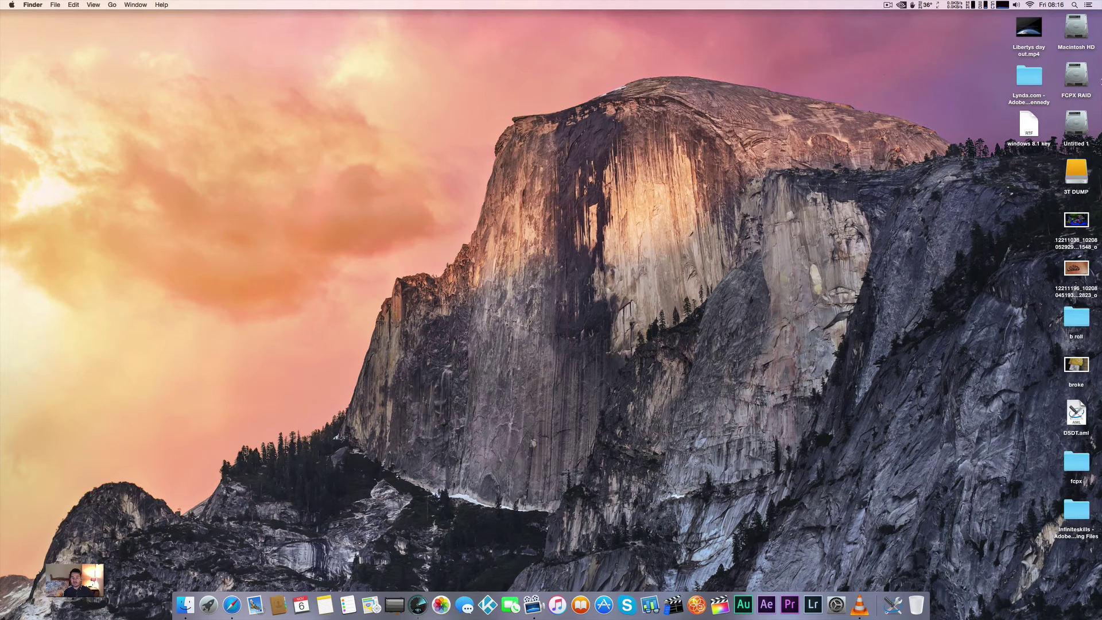
pyautogui.doubleClick(1074, 79)
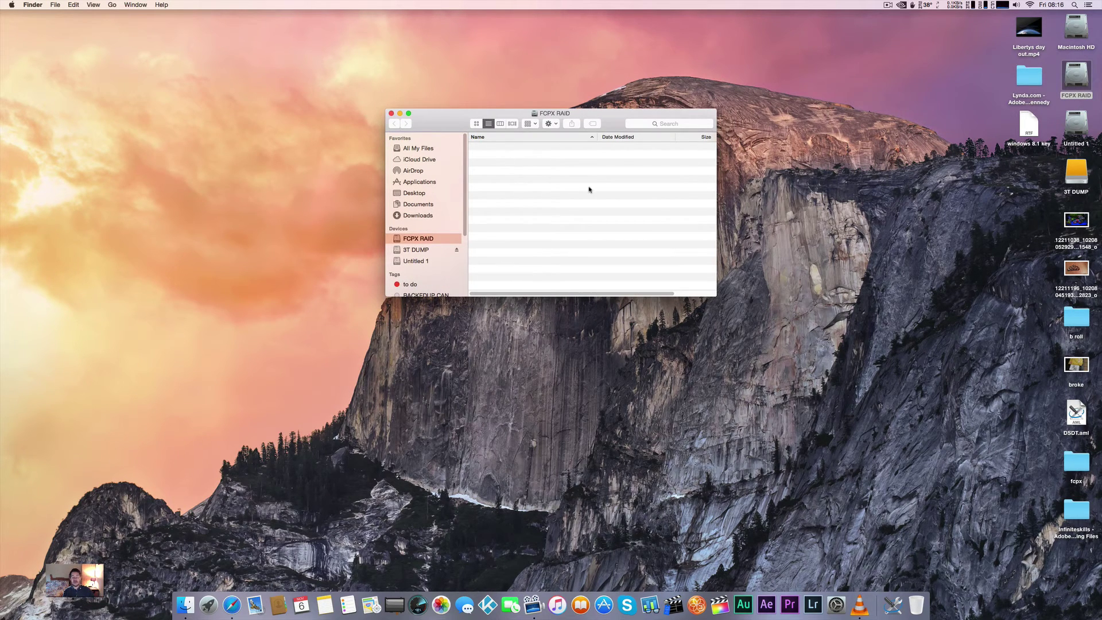
pyautogui.click(391, 114)
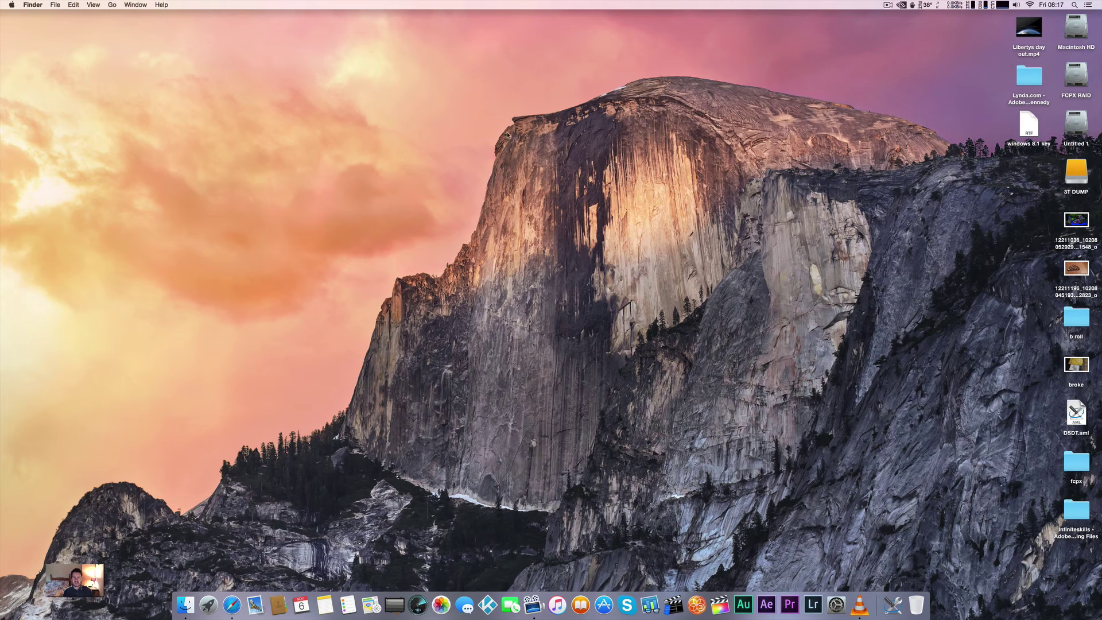
pyautogui.click(1083, 75)
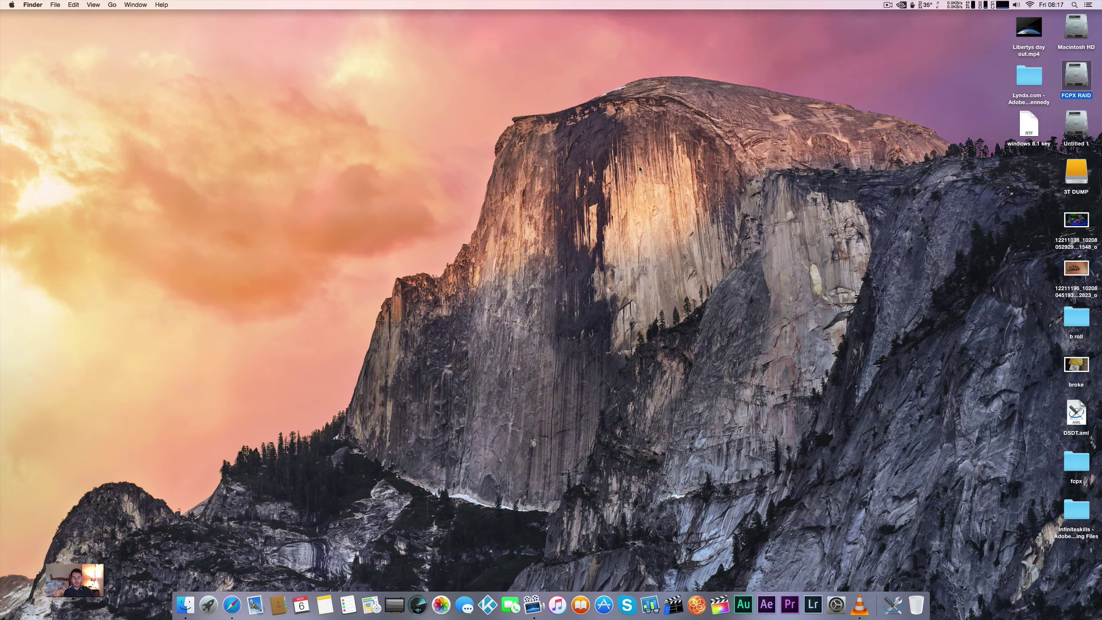